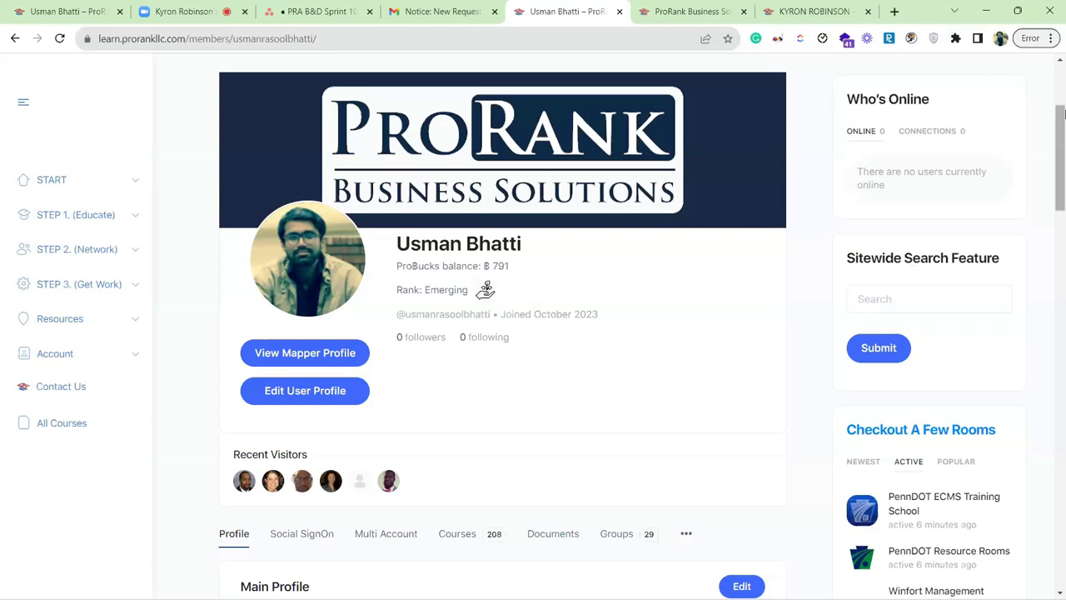
Show the profile's Social SignOn section with the Gmail primary email and Google, LinkedIn, Facebook connect options.
left_click_drag(1060, 143, 1061, 147)
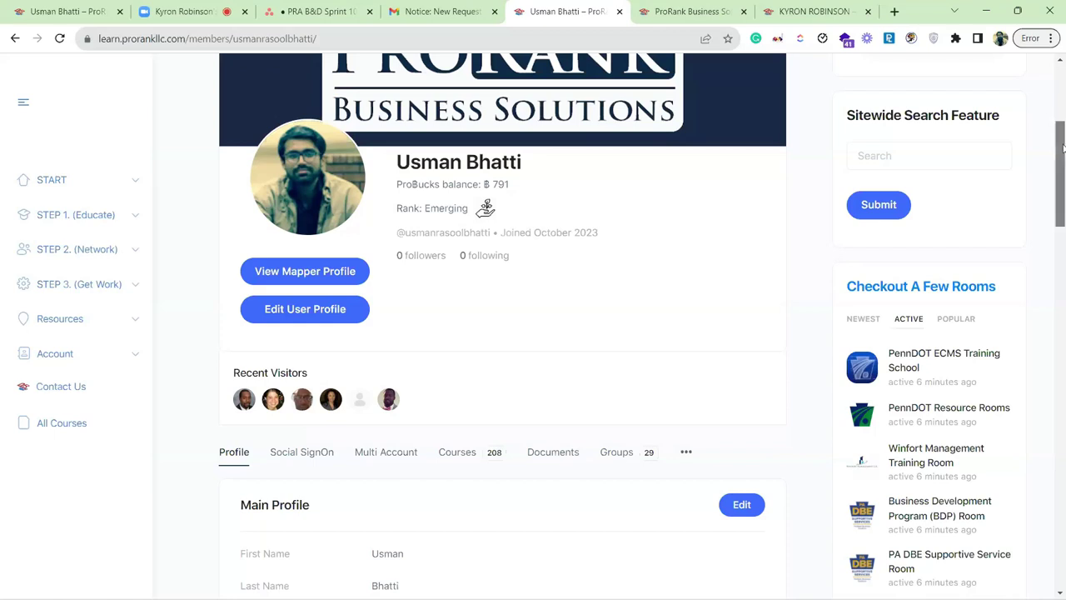
left_click_drag(1062, 148, 1062, 194)
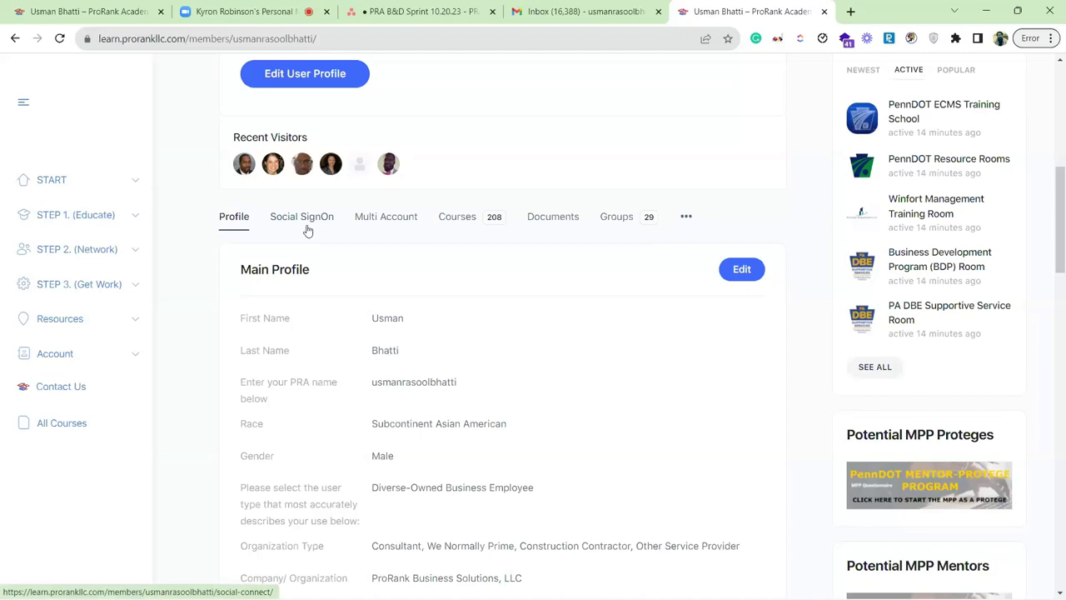
left_click(305, 229)
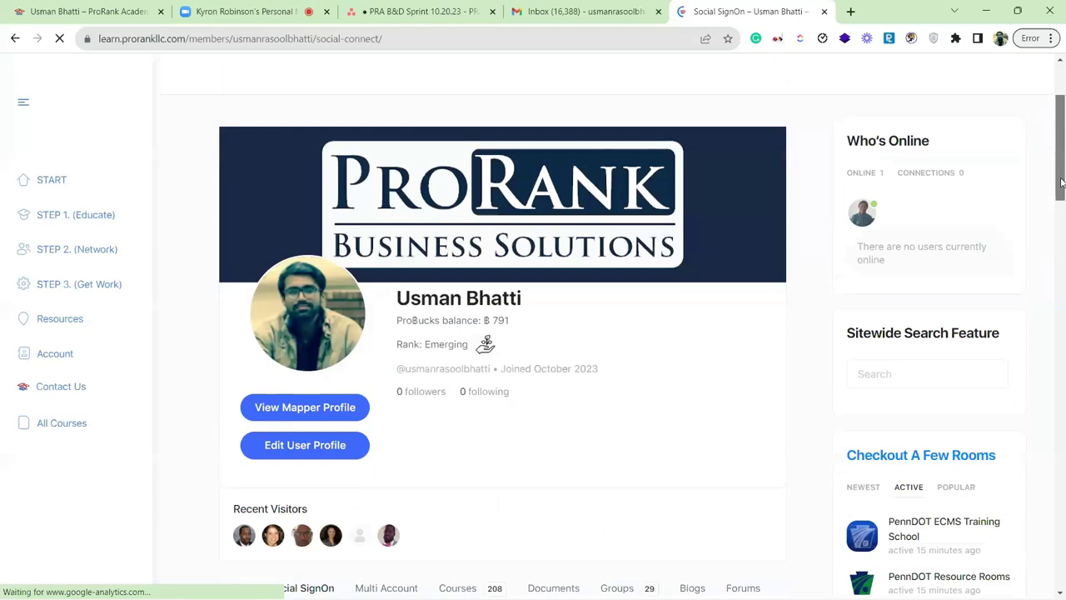
scroll(334, 283, "down", 5)
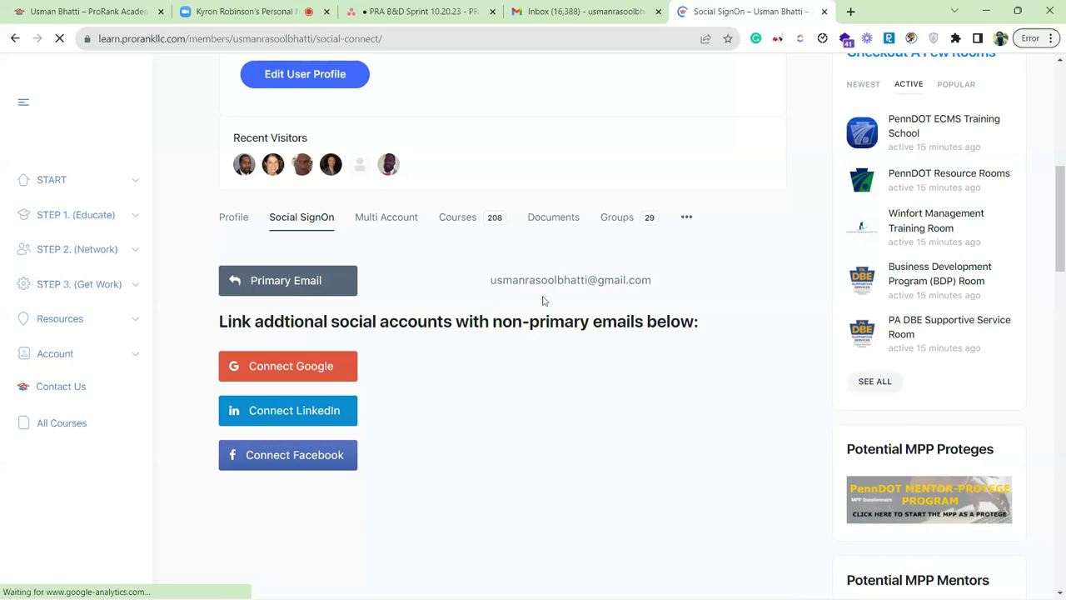
left_click(343, 283)
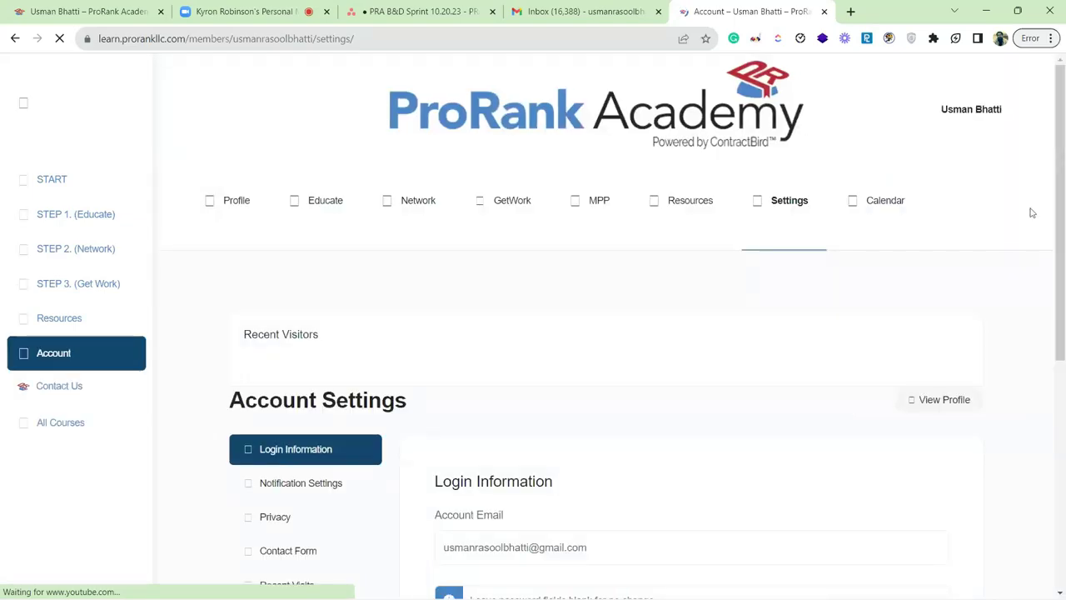
scroll(1031, 213, "down", 3)
left_click_drag(628, 319, 425, 325)
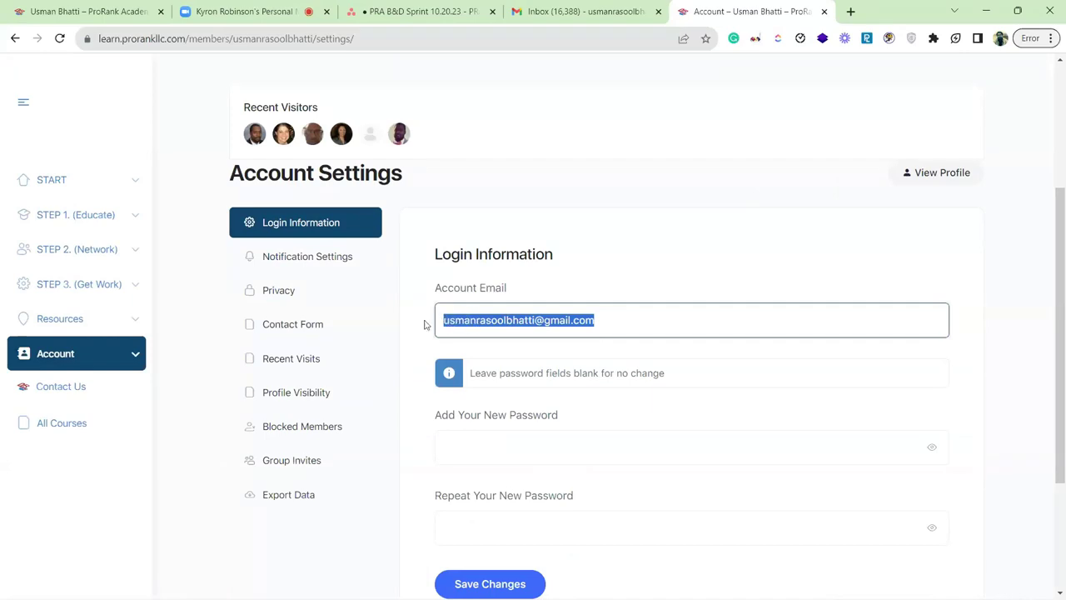
key("BackSpace")
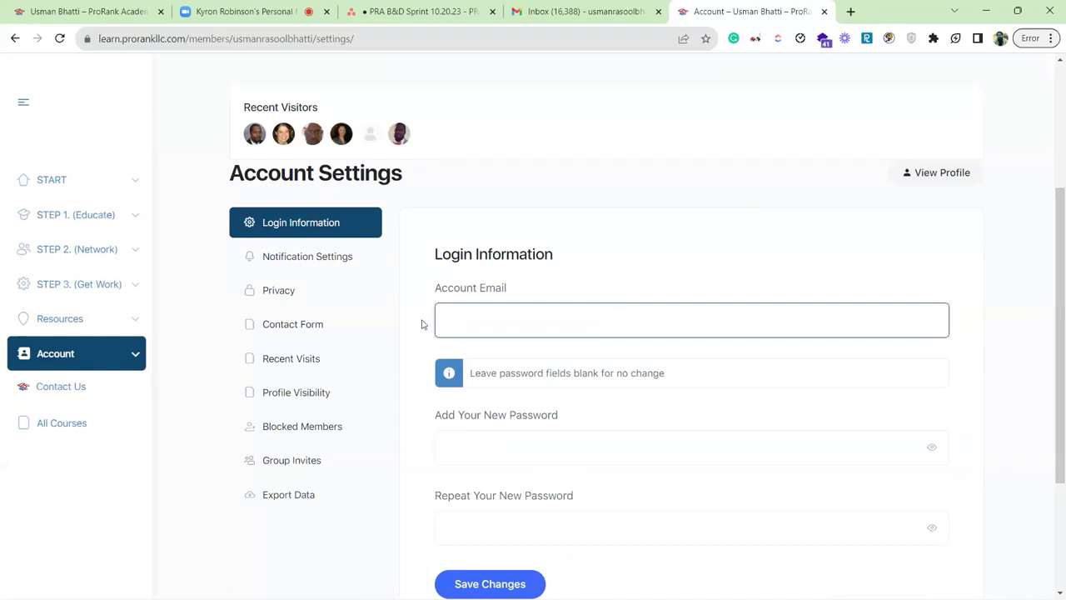
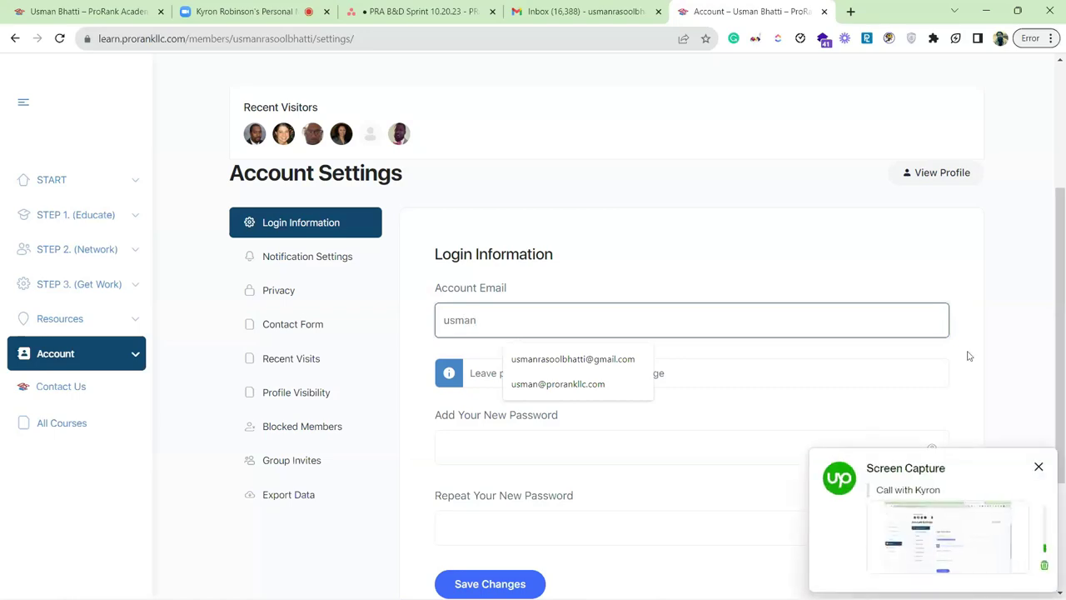
left_click(1037, 467)
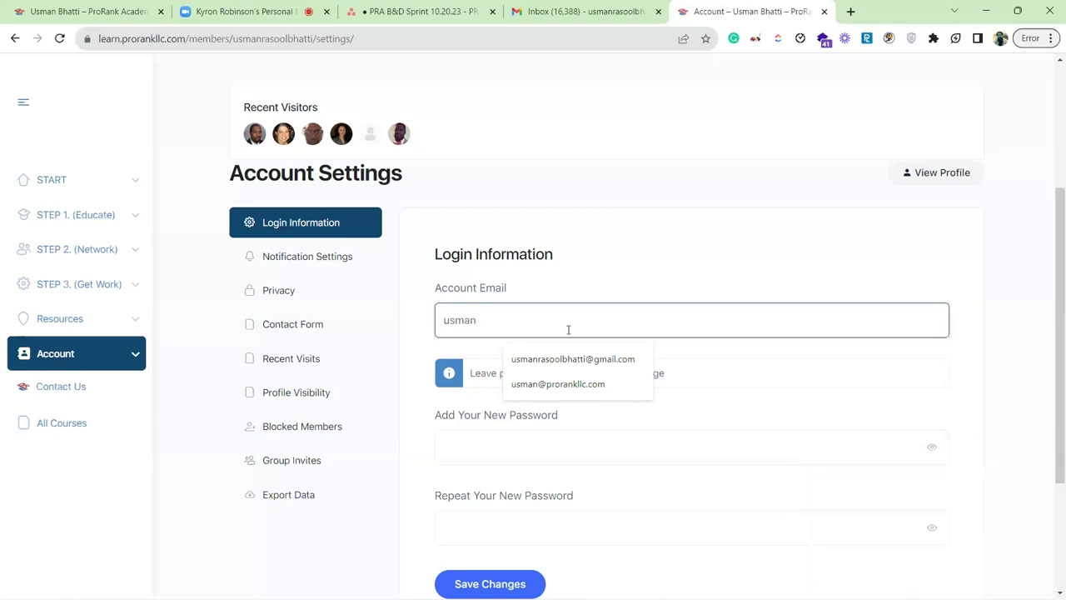
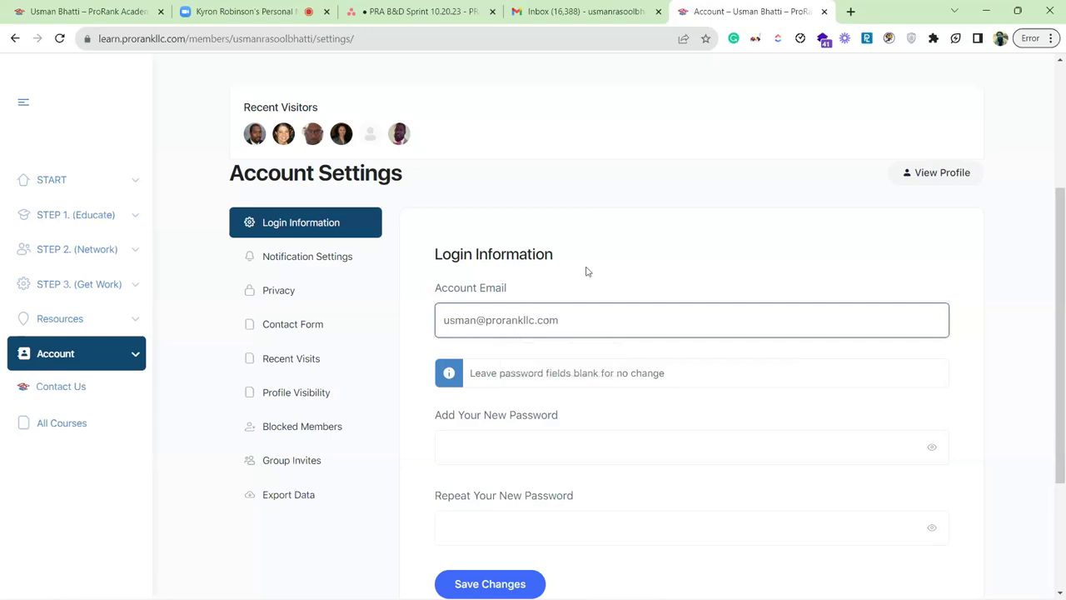
left_click(598, 261)
scroll(583, 274, "down", 1)
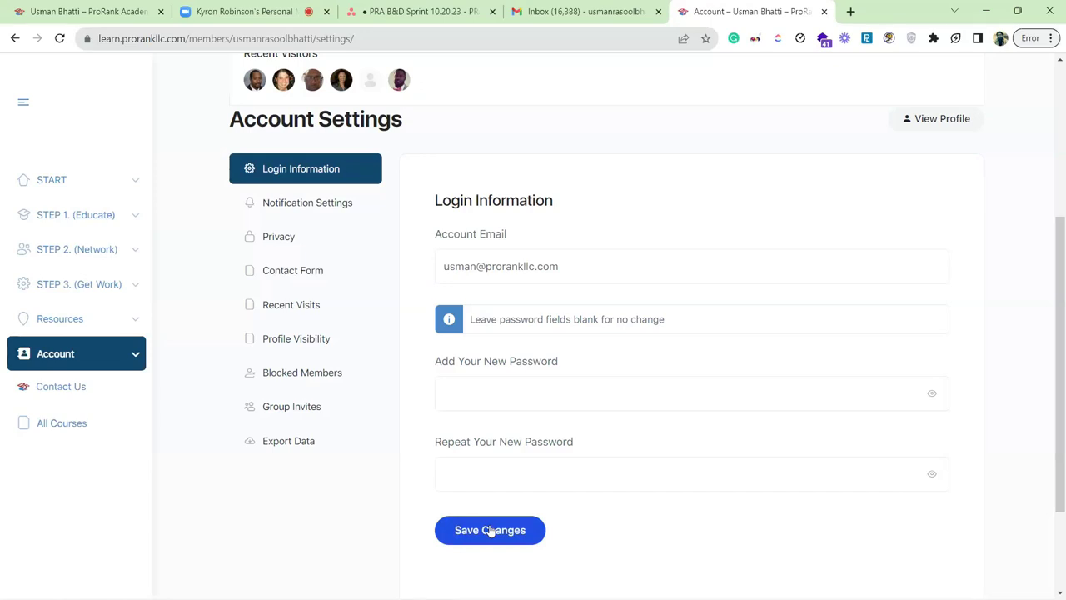
left_click(491, 530)
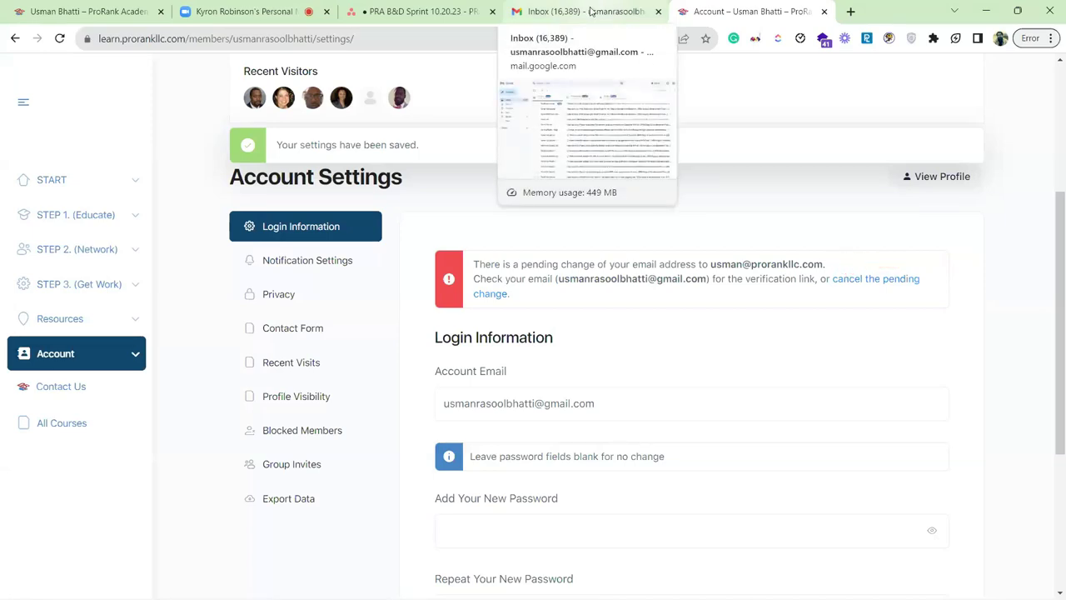
Switch to the Gmail inbox to find ProRank Academy's verification message.
left_click(592, 11)
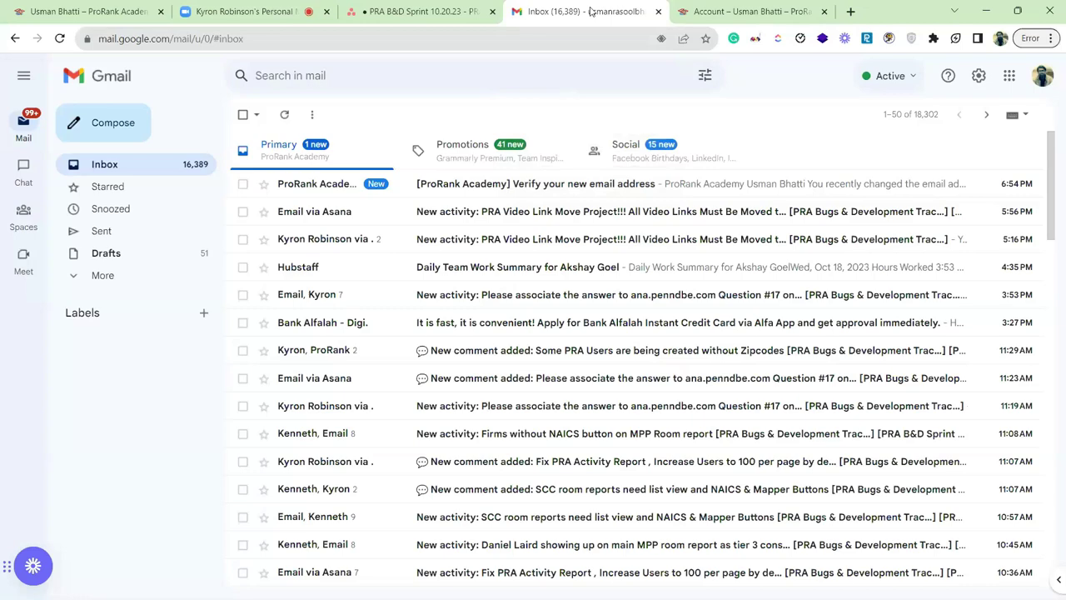
Open the '[ProRank Academy] Verify your new email address' message and follow its 'click here' link.
left_click(671, 192)
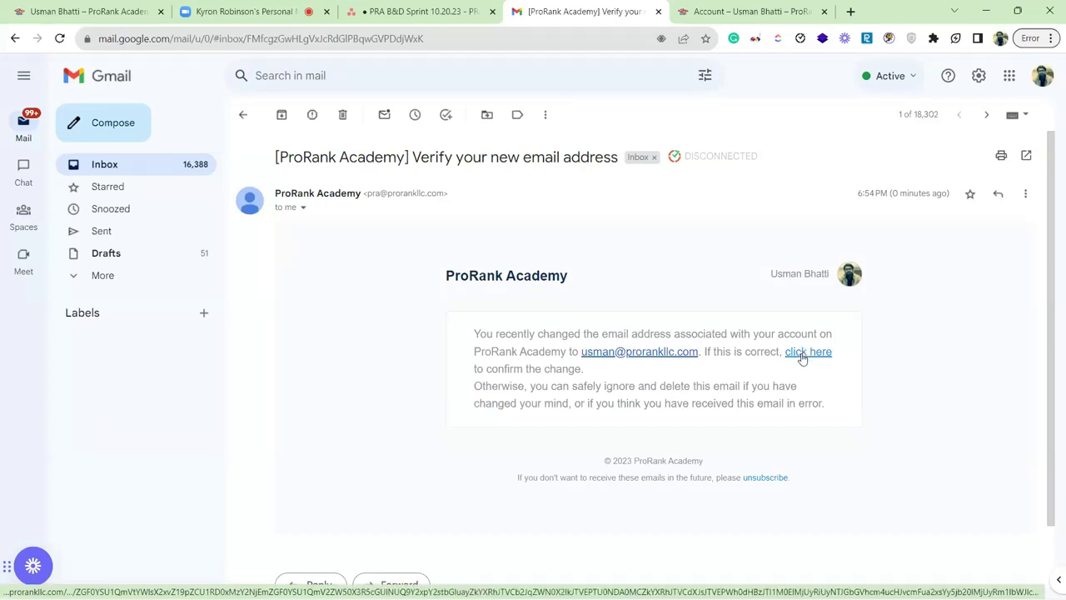
left_click(802, 358)
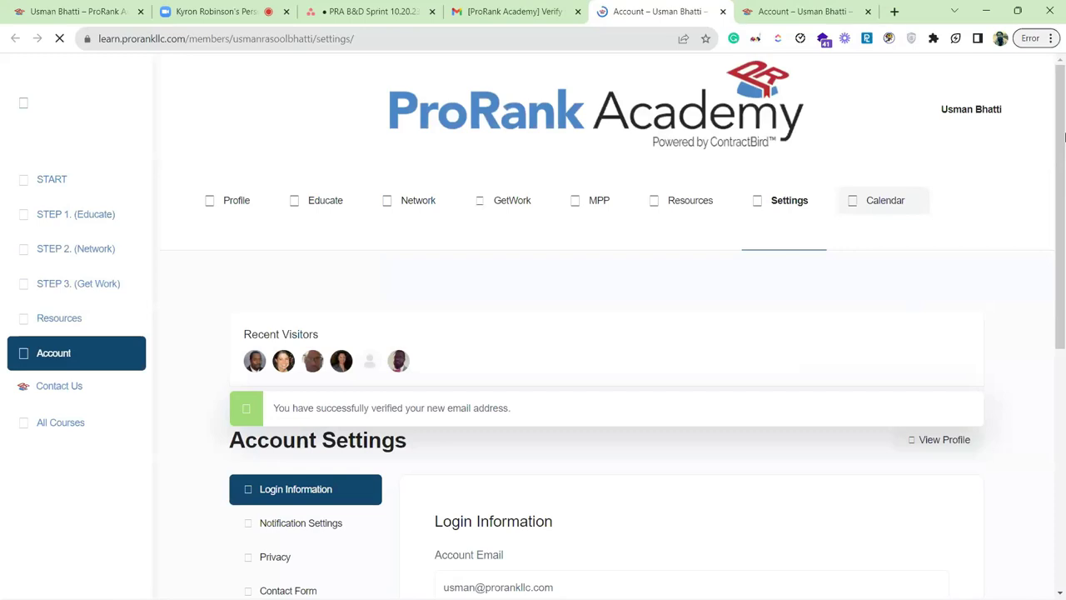
Go to My Profile from the Profile menu in the top navigation.
scroll(621, 308, "down", 3)
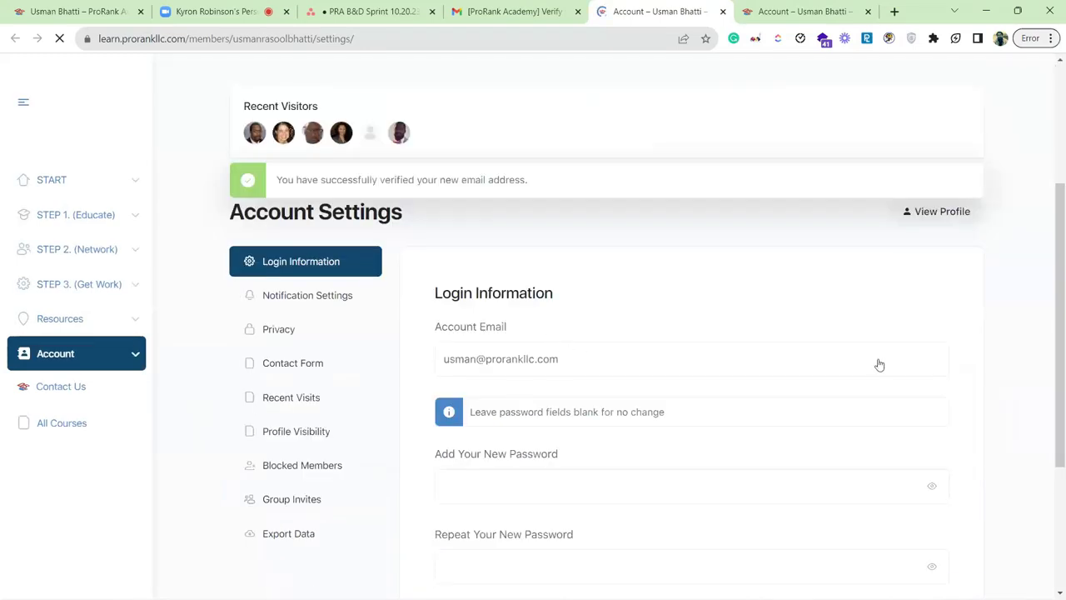
scroll(1064, 194, "down", 1)
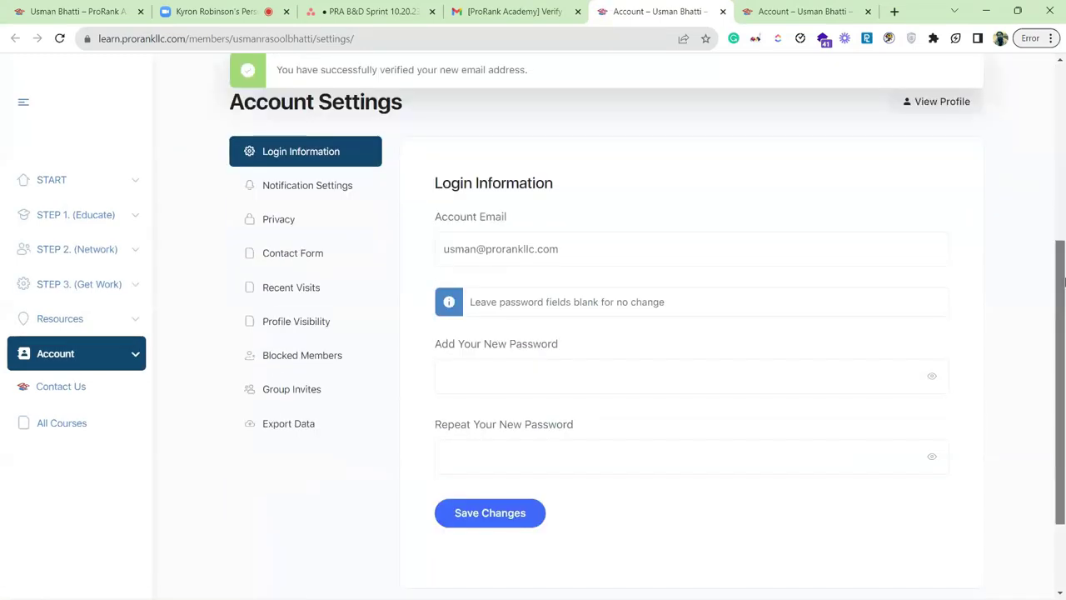
scroll(562, 147, "up", 1)
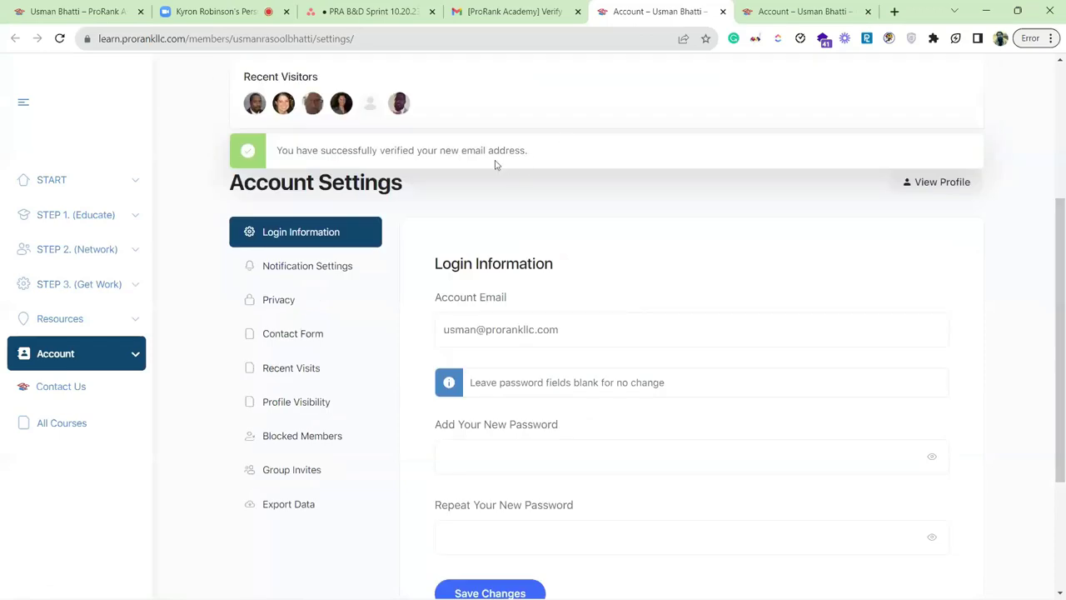
scroll(1063, 302, "down", 1)
scroll(1054, 233, "up", 3)
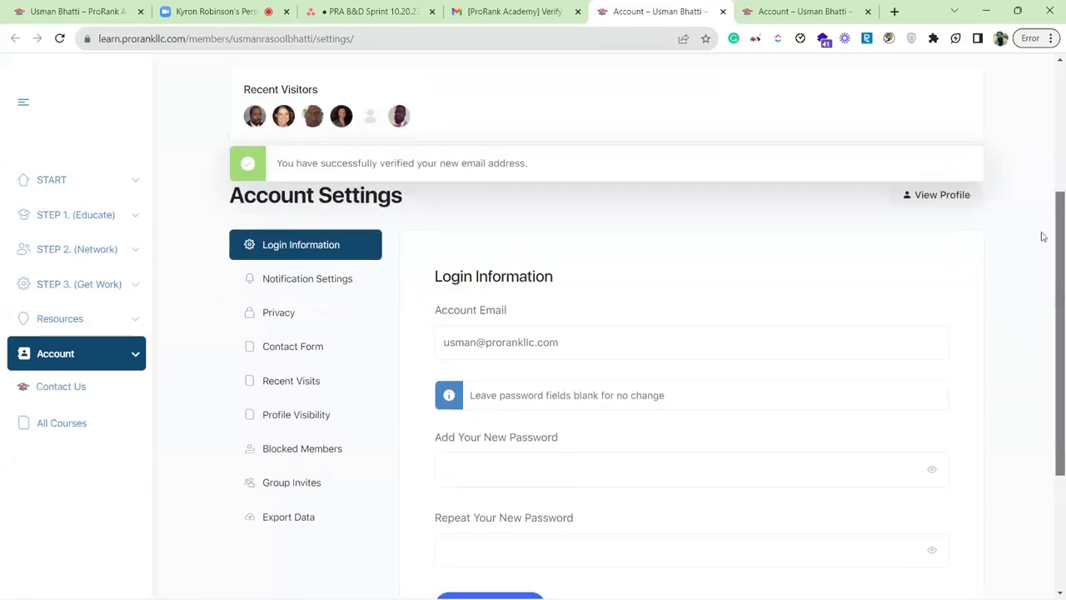
mouse_move(278, 209)
left_click(275, 269)
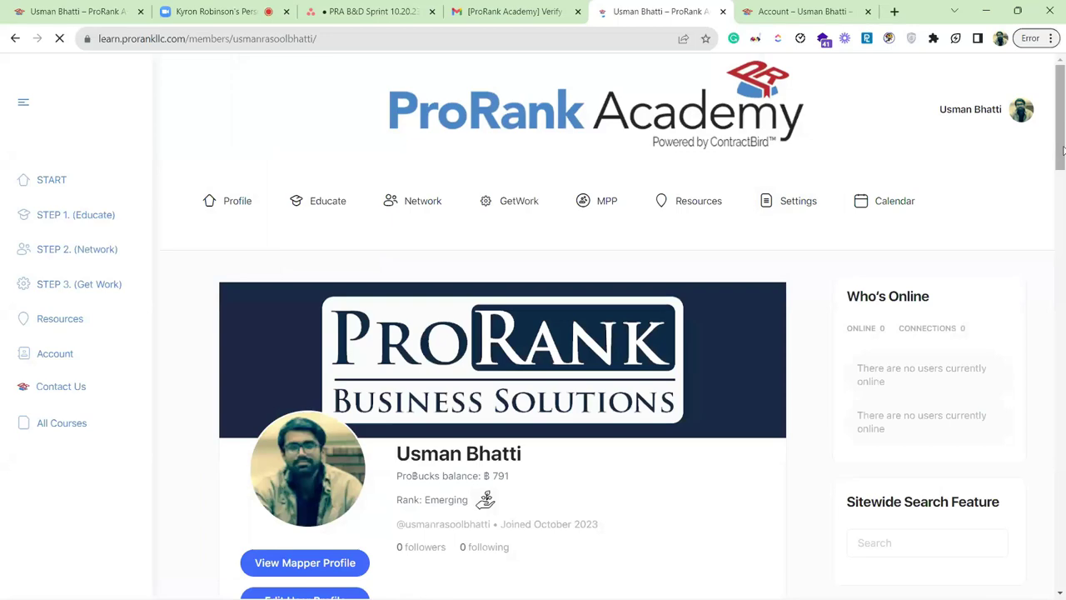
left_click_drag(1062, 150, 1062, 241)
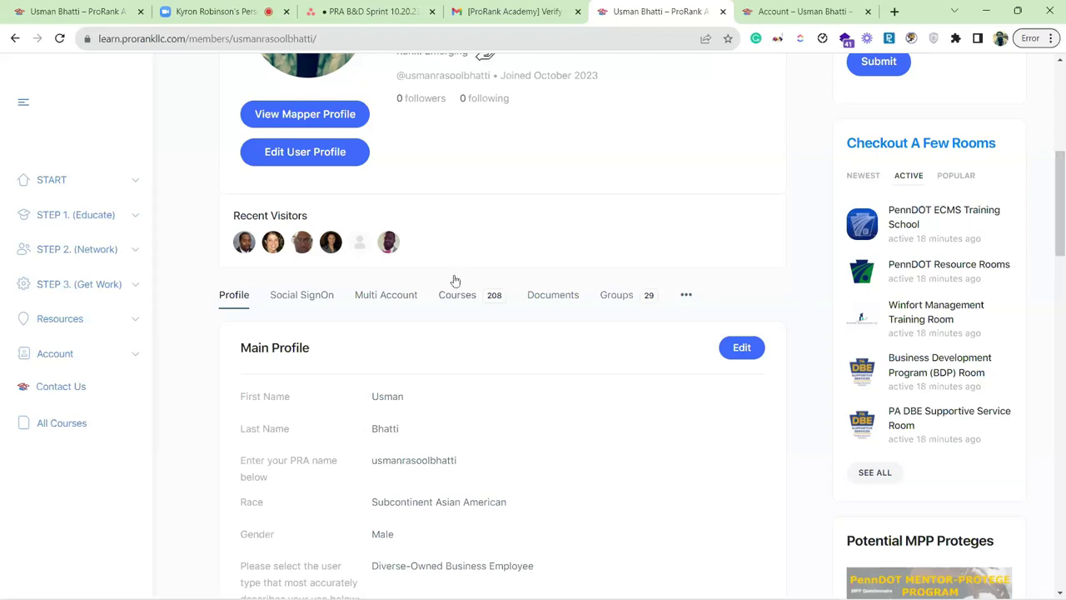
left_click(313, 297)
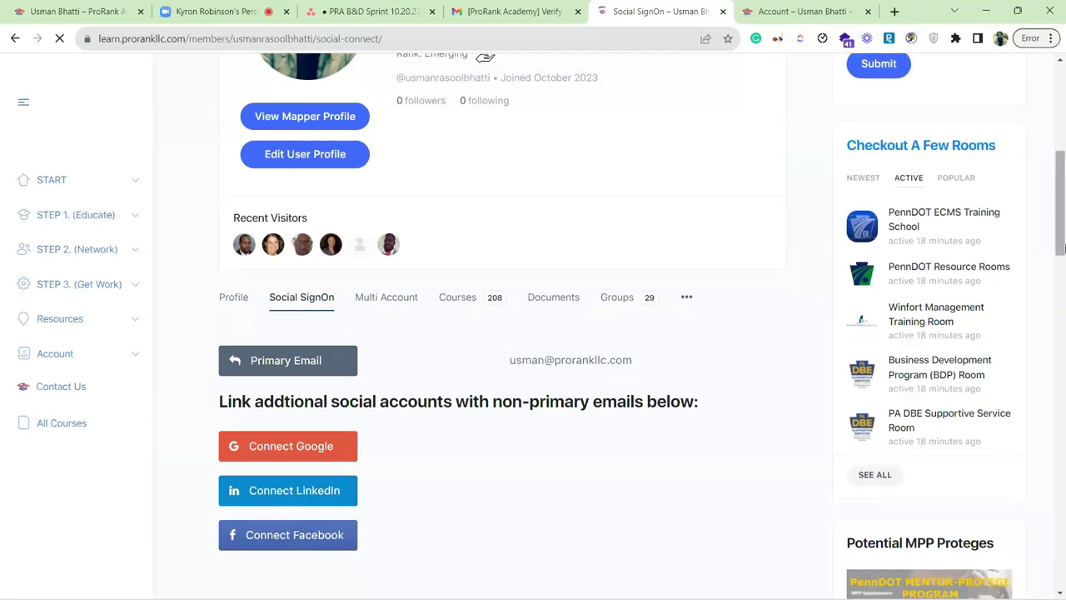
scroll(1058, 244, "down", 1)
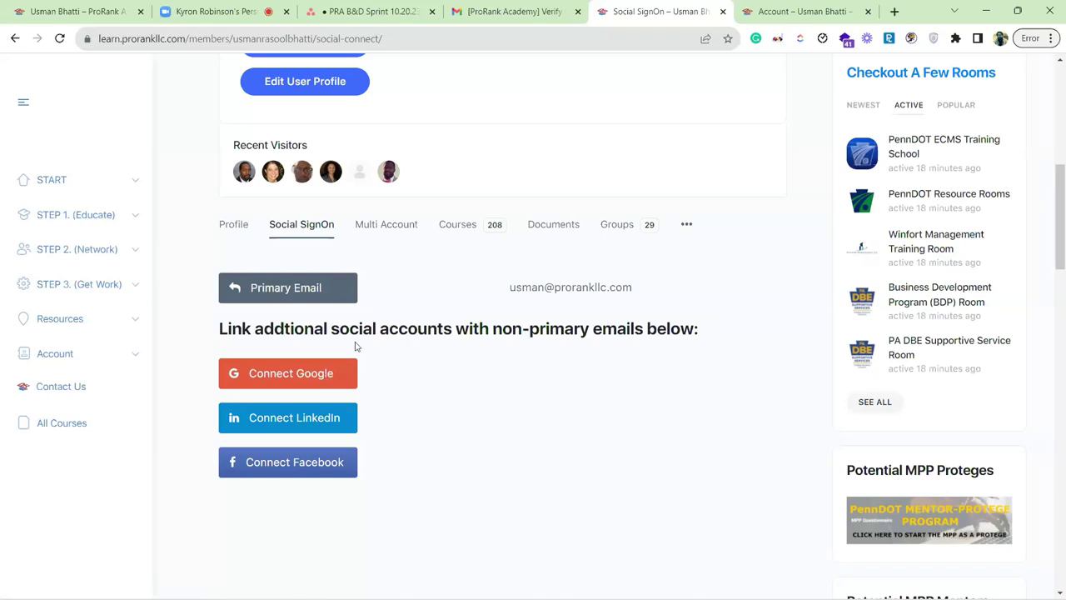
left_click(325, 374)
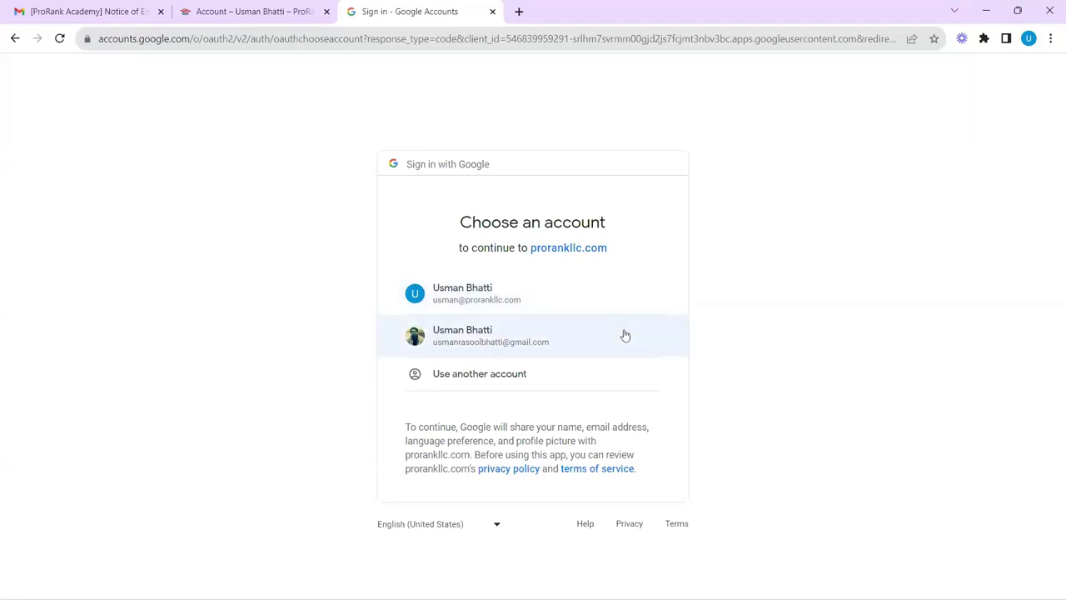
Pick the Gmail account in Google's Choose an account list.
left_click(490, 341)
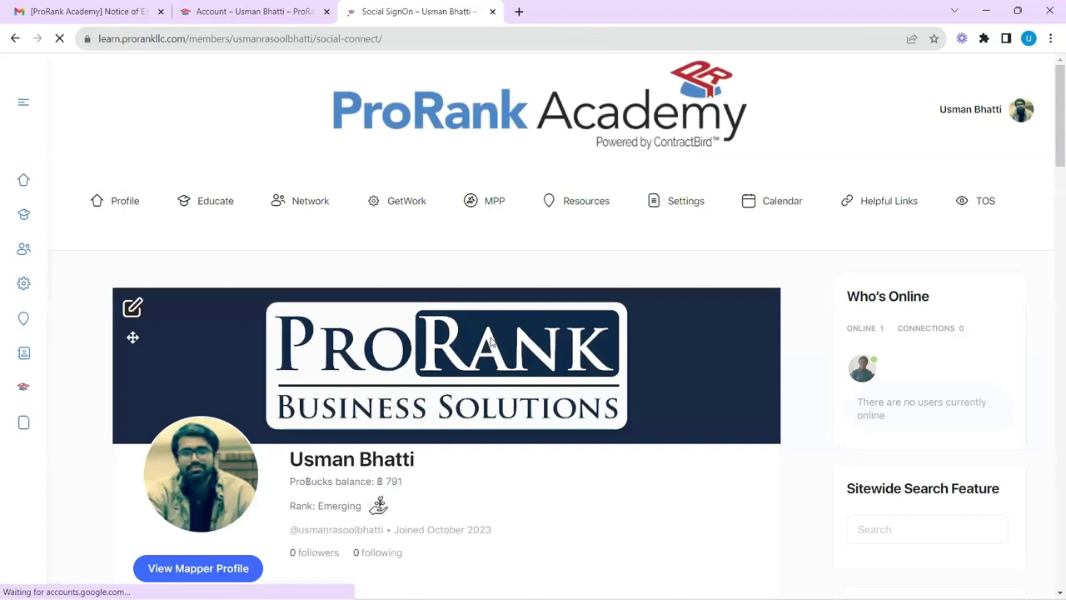
Scroll the Social SignOn tab to confirm the Gmail address appears beside the Google icon.
left_click_drag(1062, 147, 1053, 250)
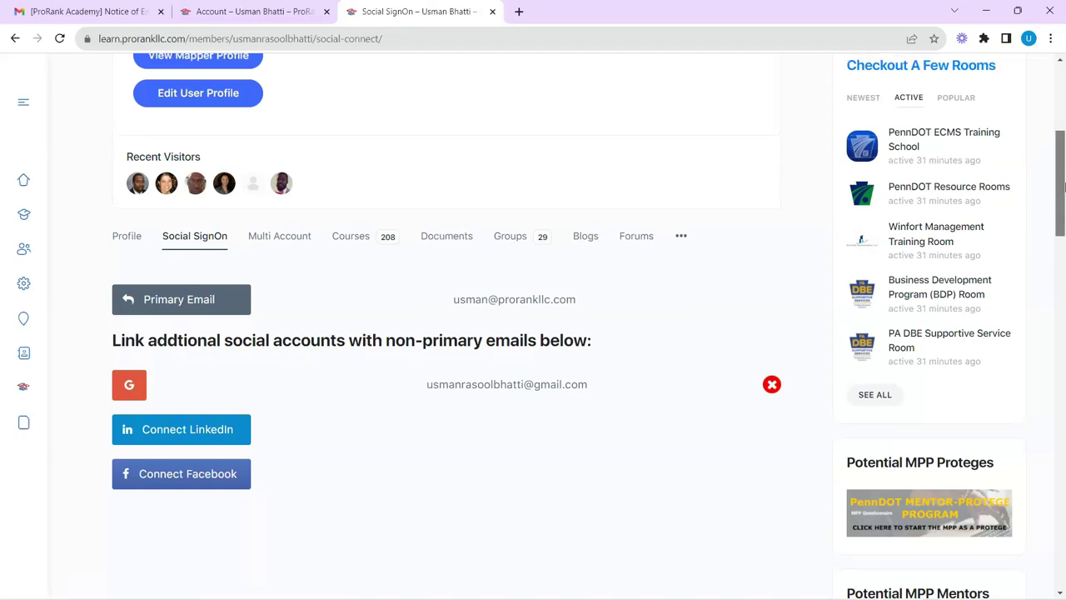
left_click_drag(1062, 234, 1063, 156)
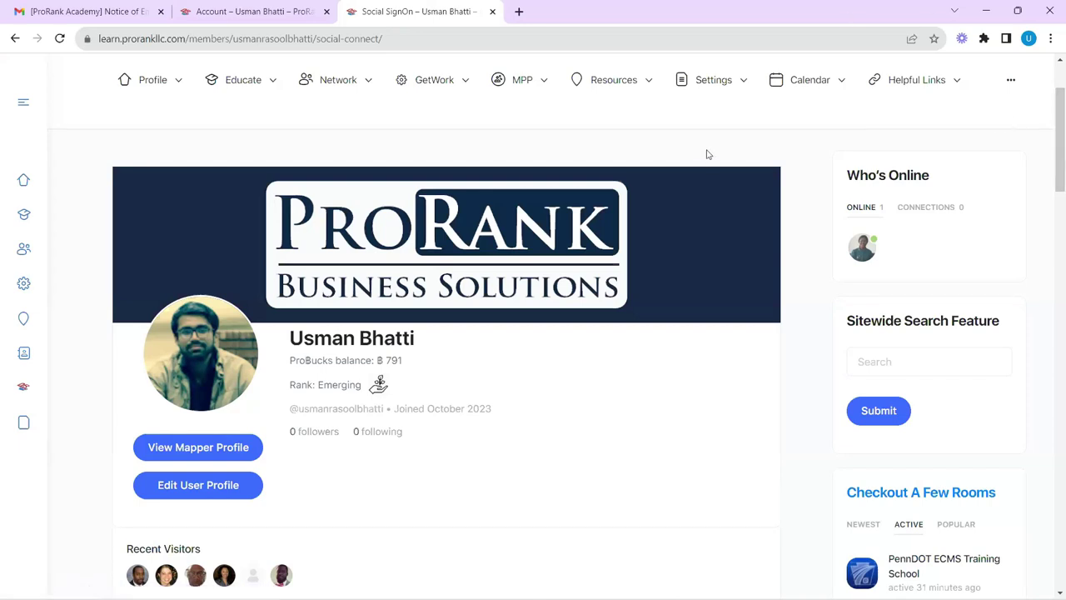
Log out of ProRank Academy from the avatar menu.
left_click(1062, 64)
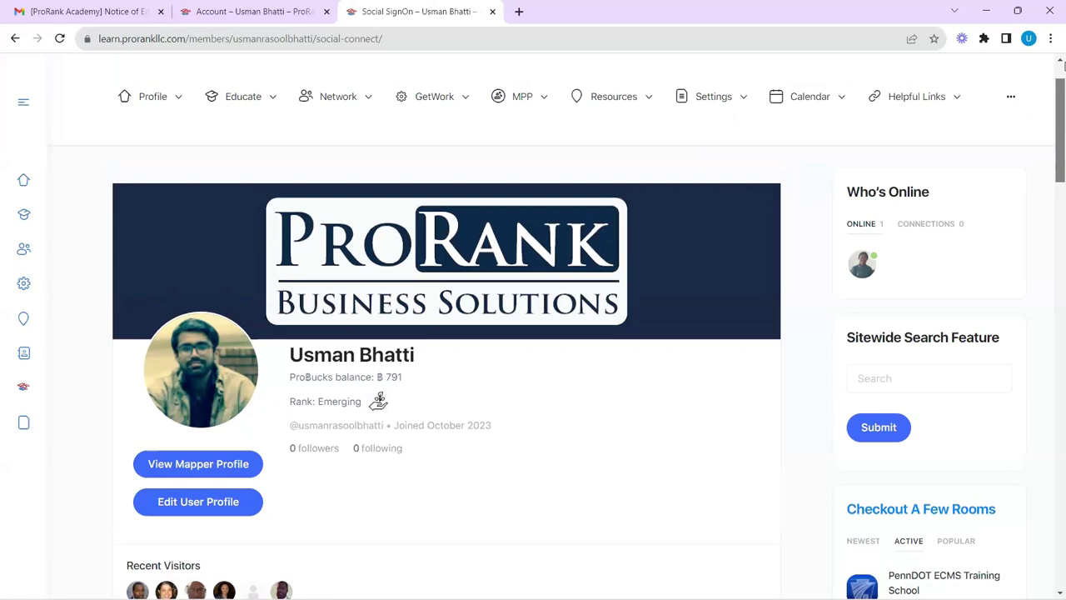
scroll(1061, 63, "up", 2)
mouse_move(1018, 109)
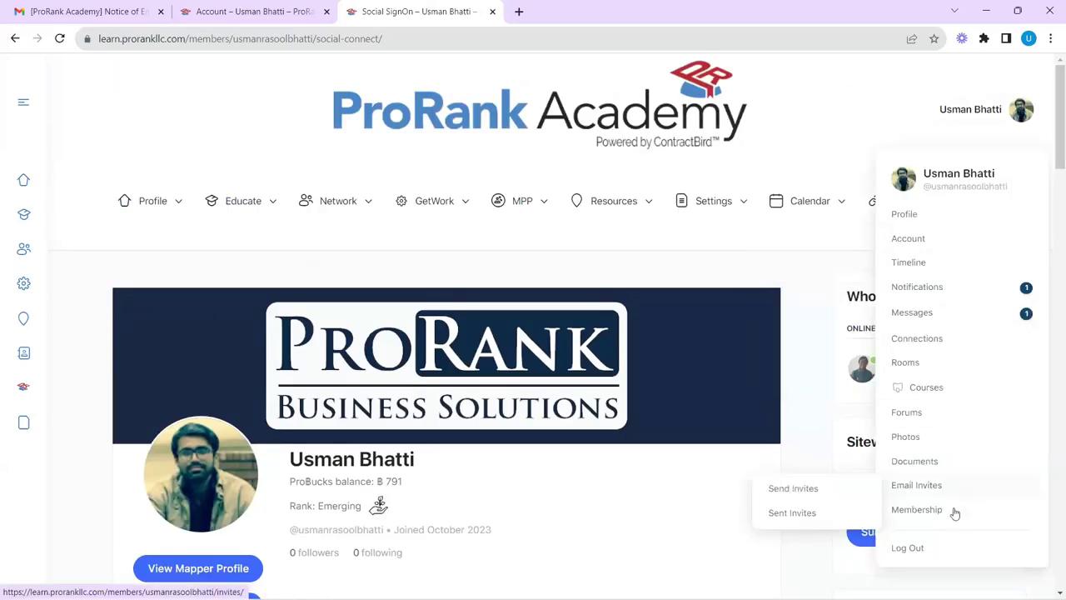
left_click(909, 547)
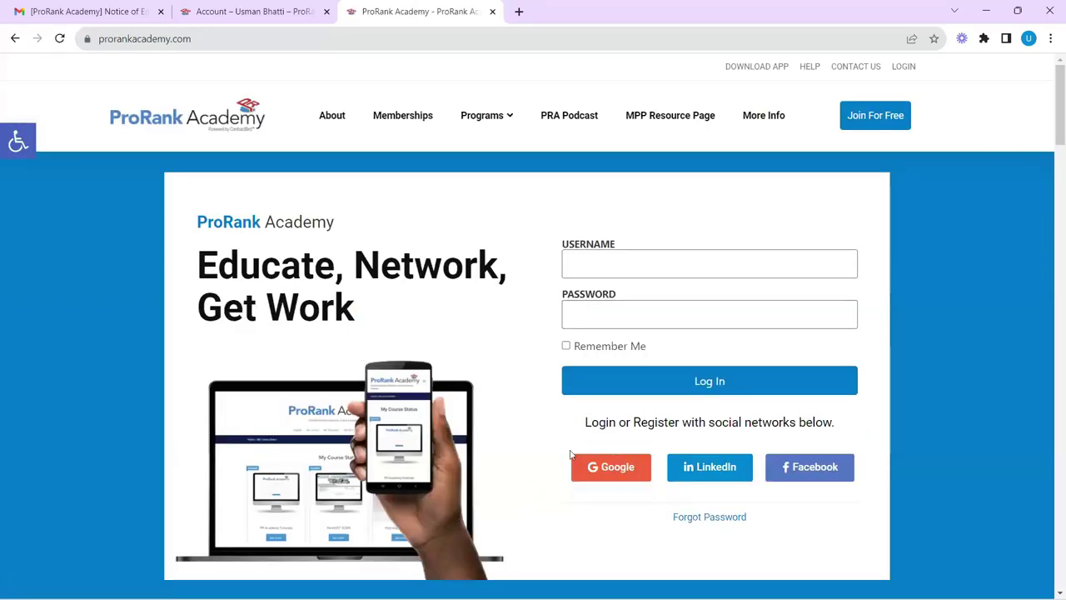
Sign back in with Google using the linked Gmail account, landing on the profile.
left_click(618, 480)
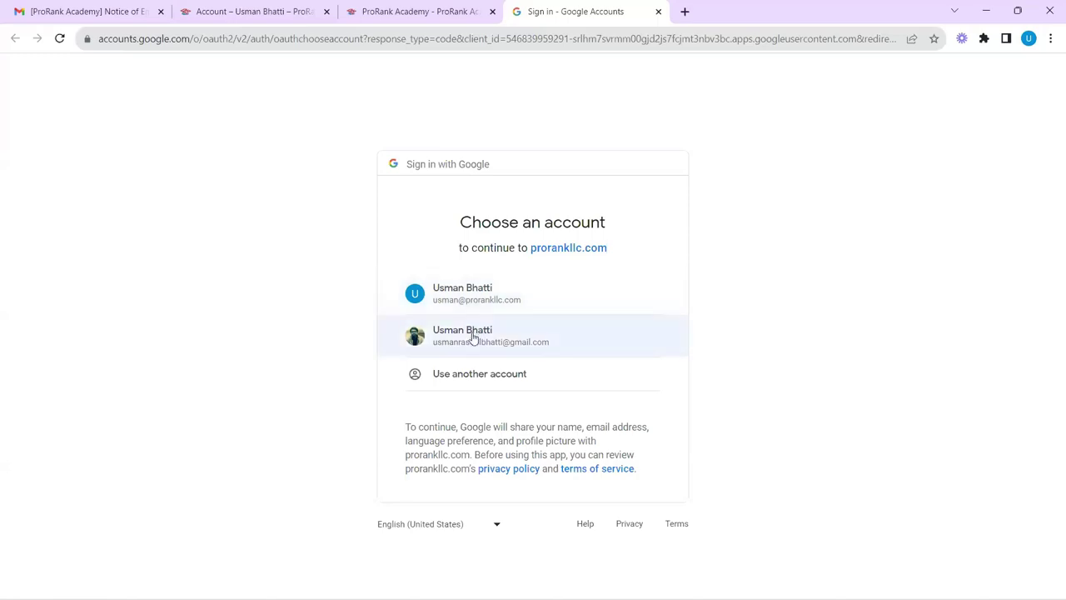
left_click(550, 342)
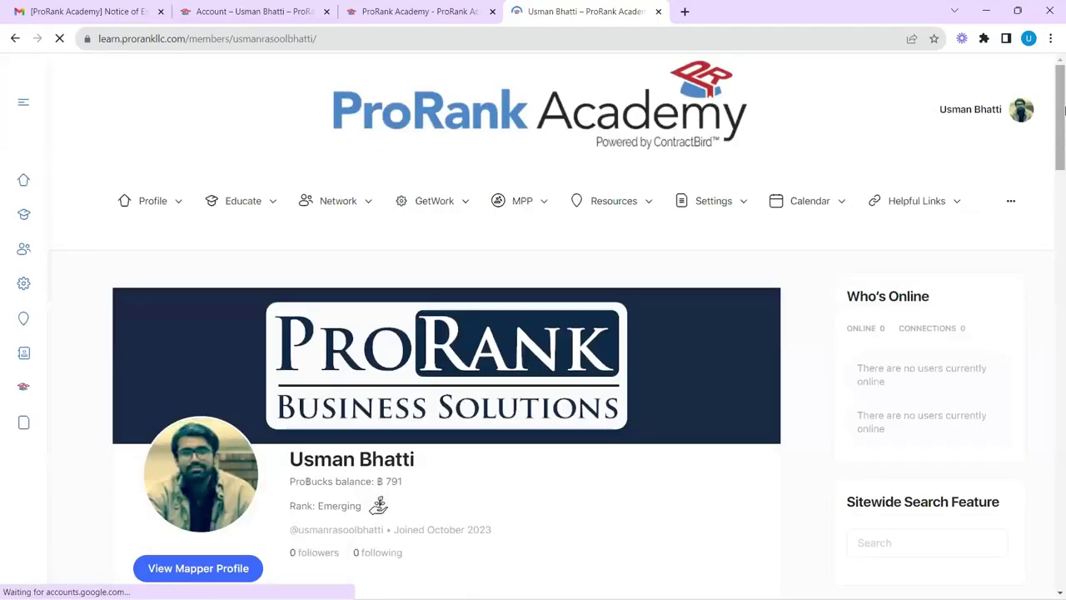
left_click_drag(1063, 111, 1064, 131)
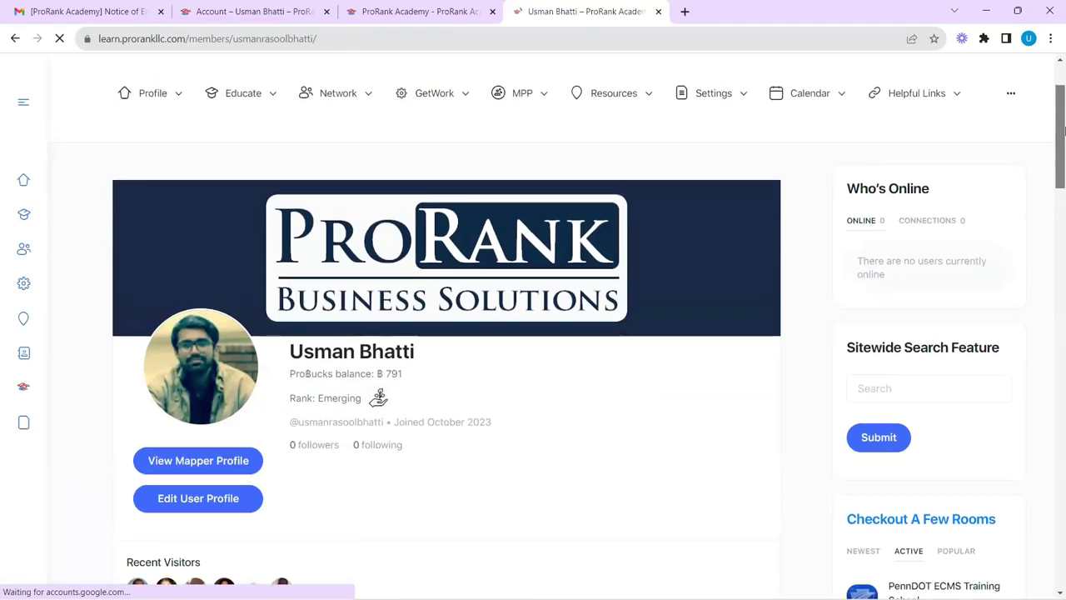
left_click_drag(1063, 131, 1063, 171)
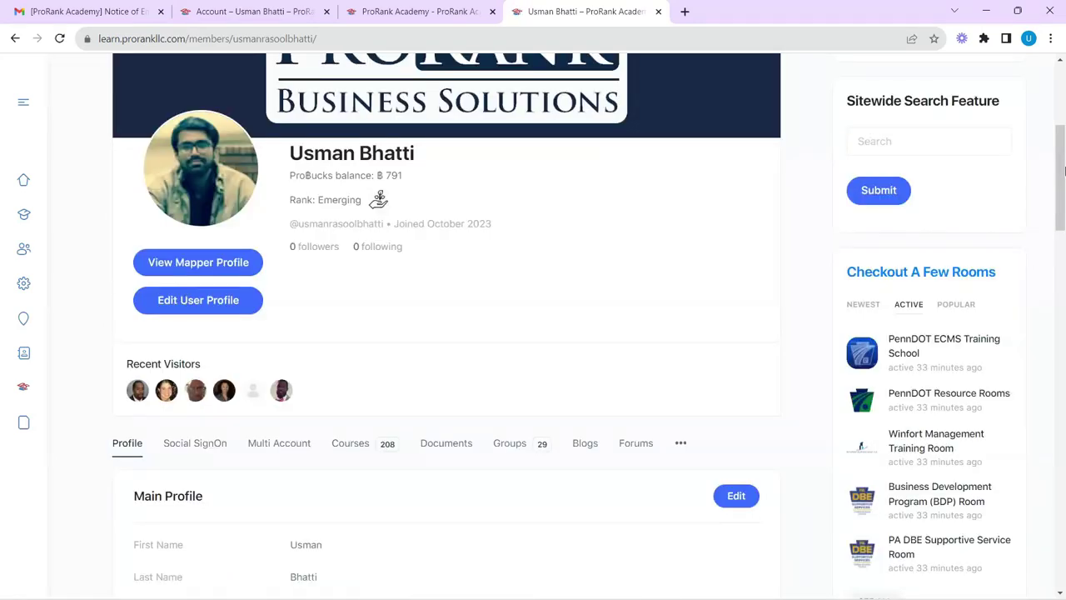